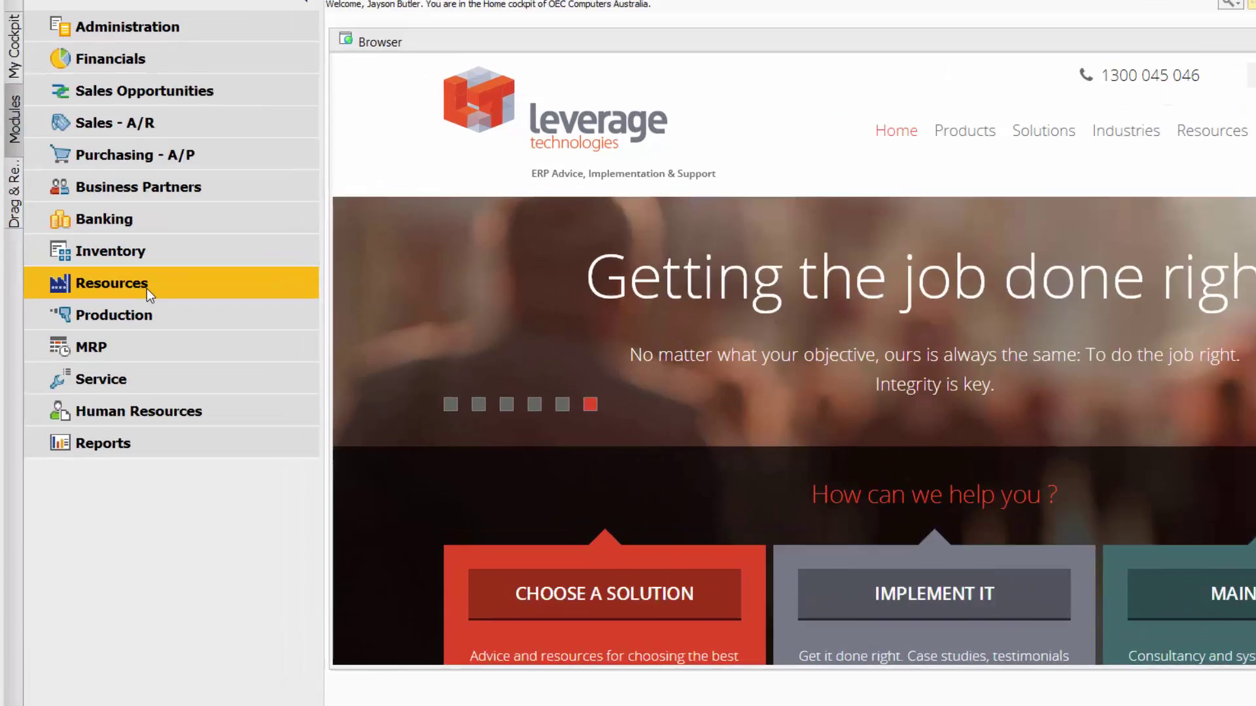
- Expand the Resources module to show Resource Master Data, Resource Capacity and daily capacity options
left_click(117, 298)
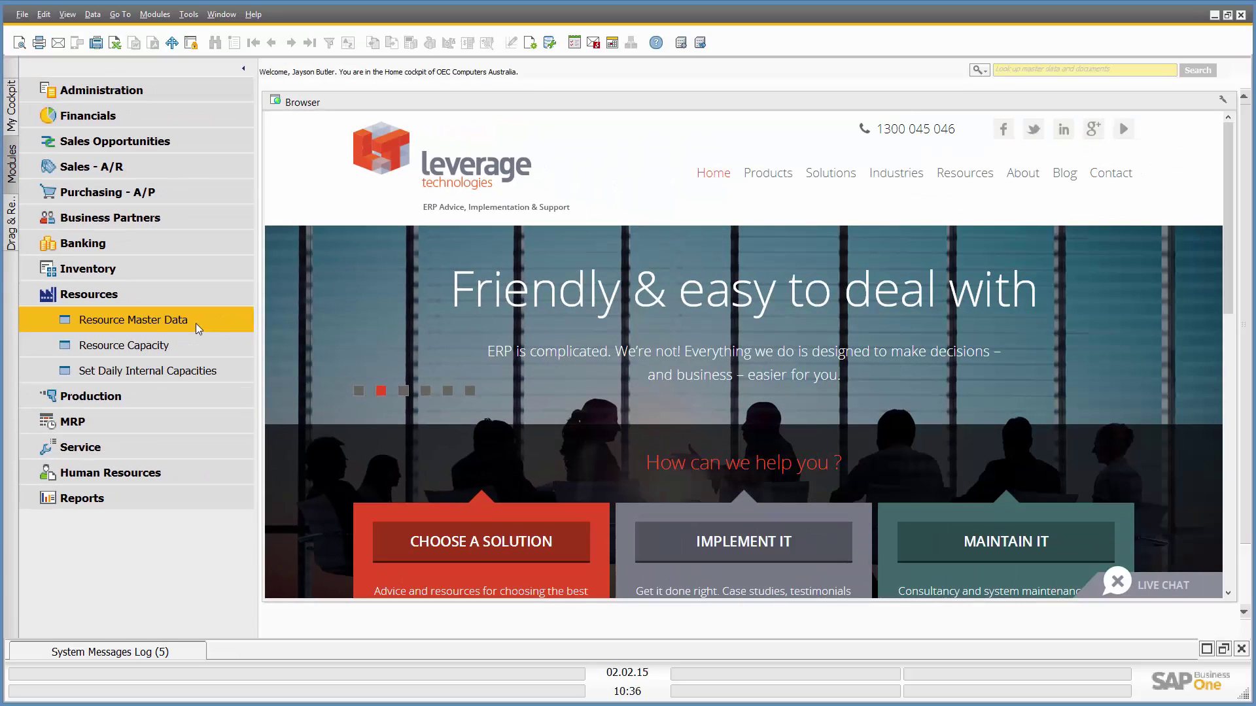
- Find the Packaging Machine record in Resource Master Data by searching the description 'pack'
left_click(195, 325)
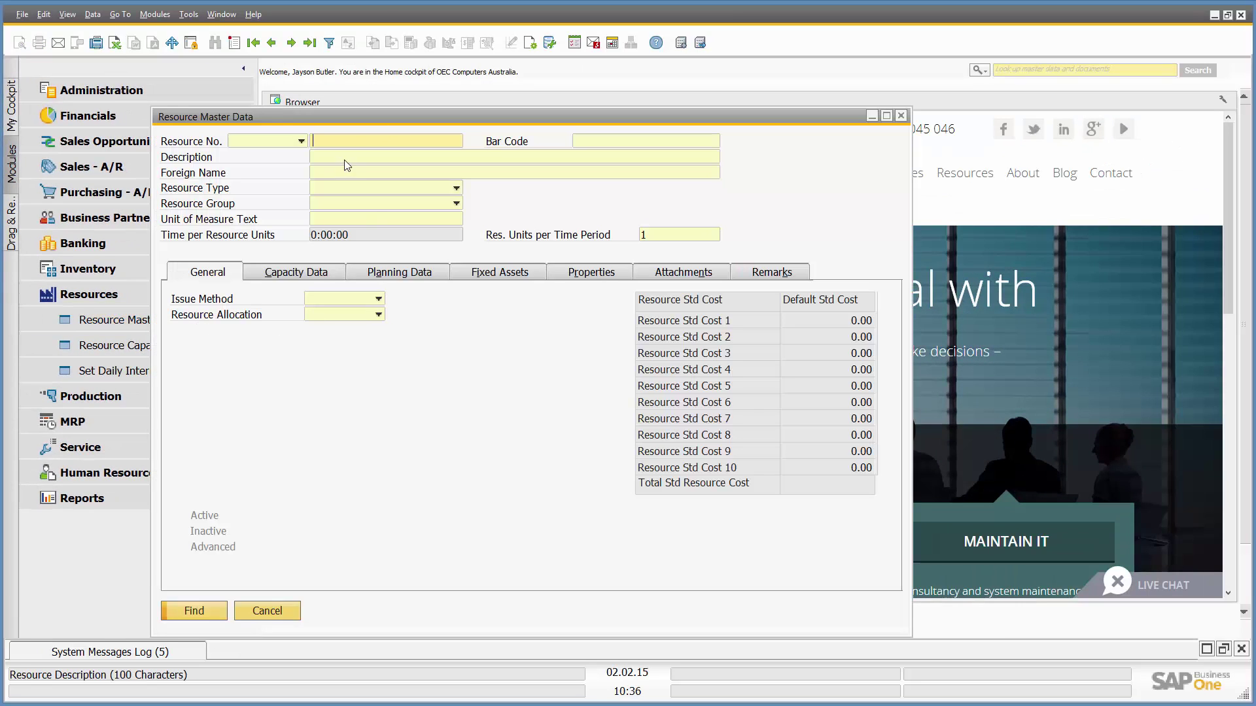
left_click(340, 160)
type("pac")
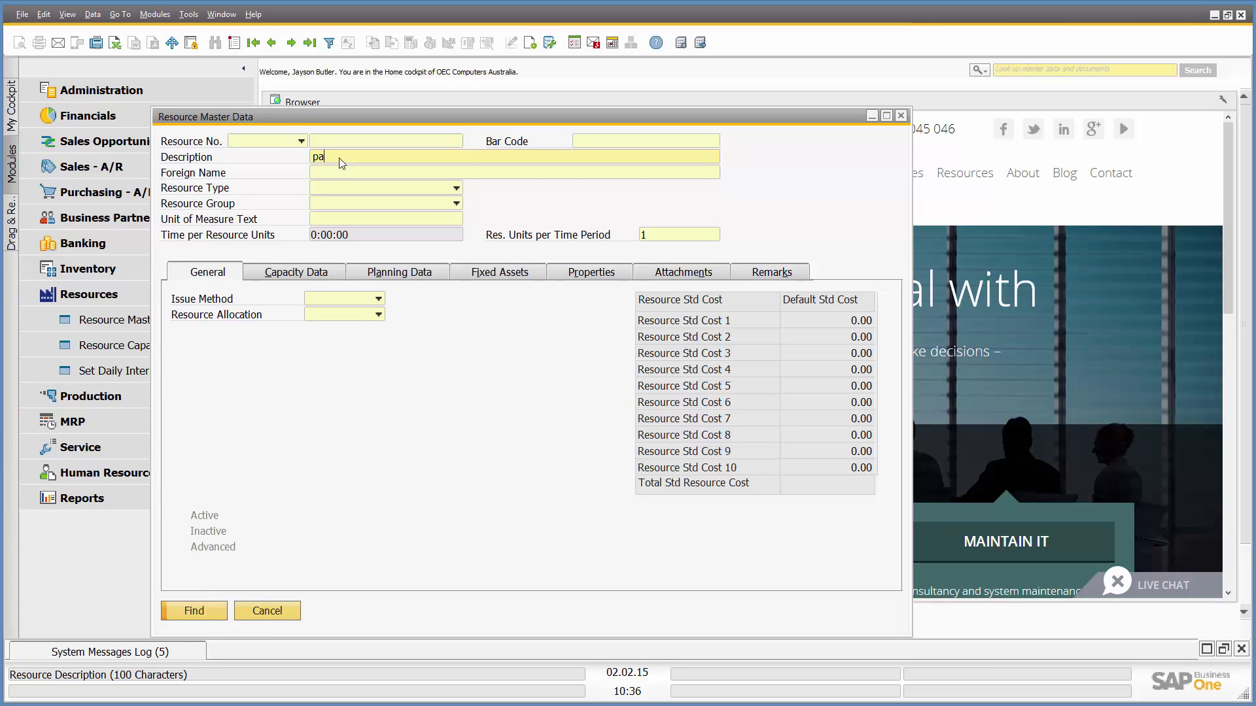
type("k")
key("Return")
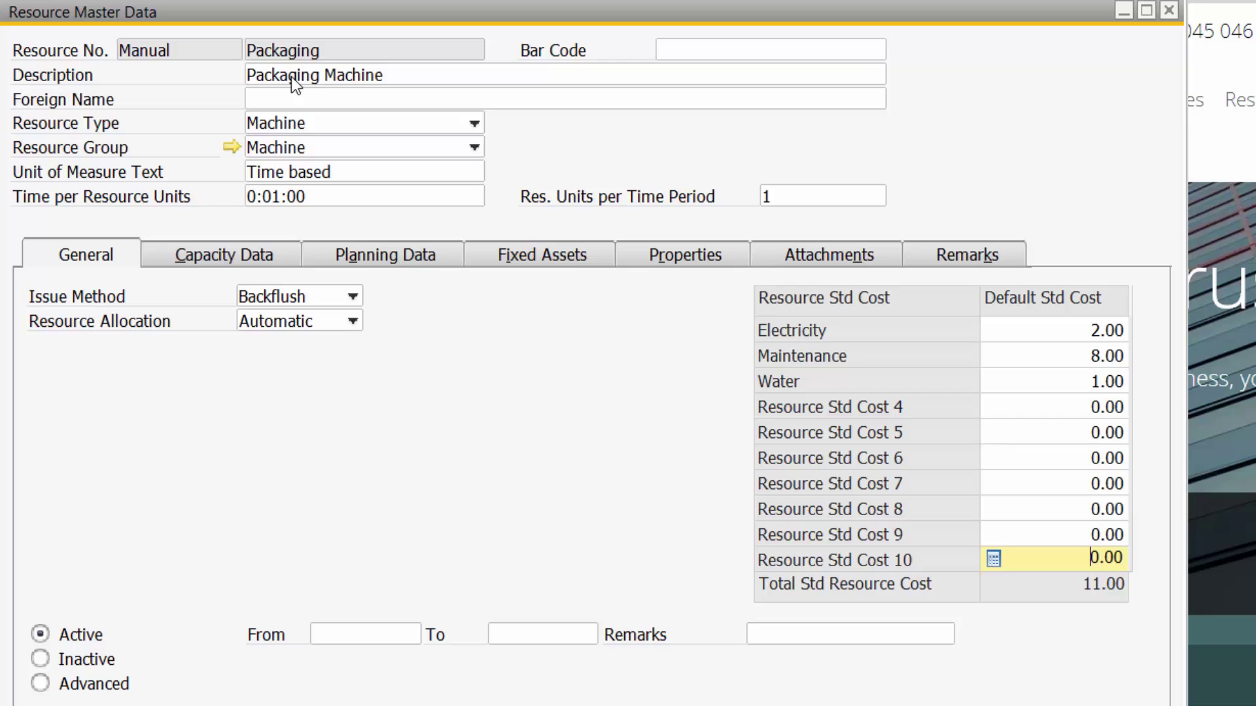
left_click(397, 128)
left_click(388, 137)
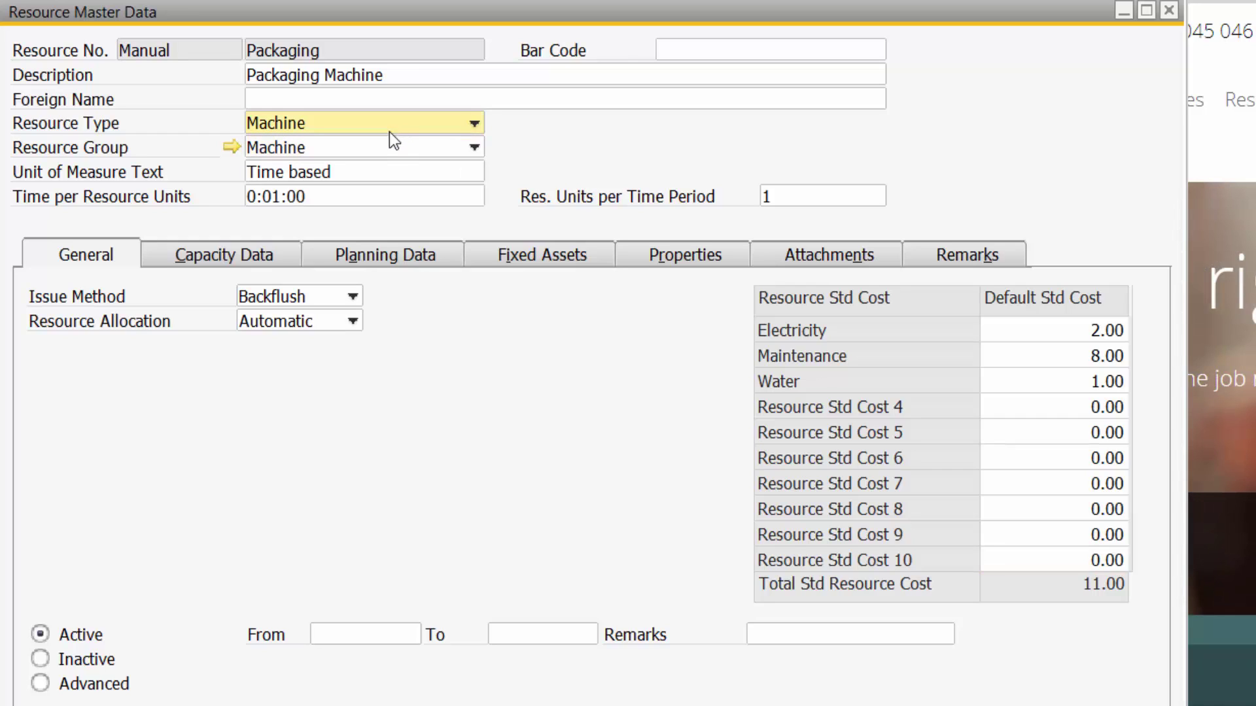
left_click(385, 159)
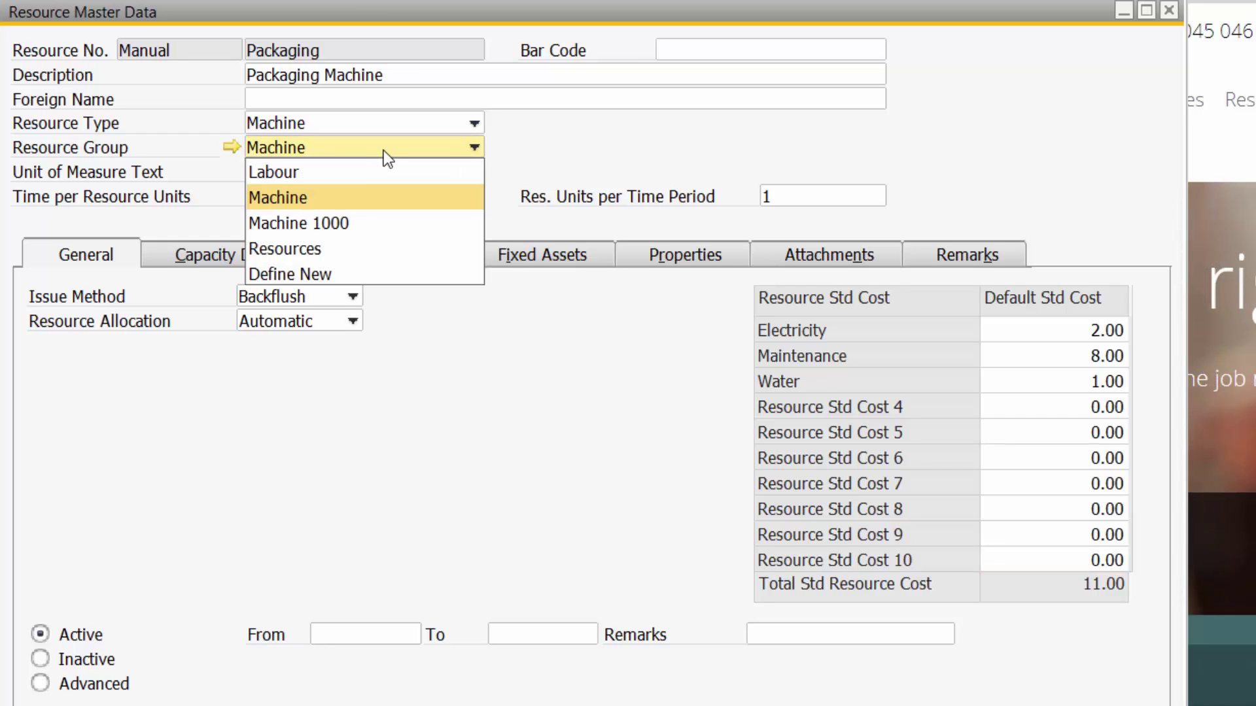
left_click(386, 157)
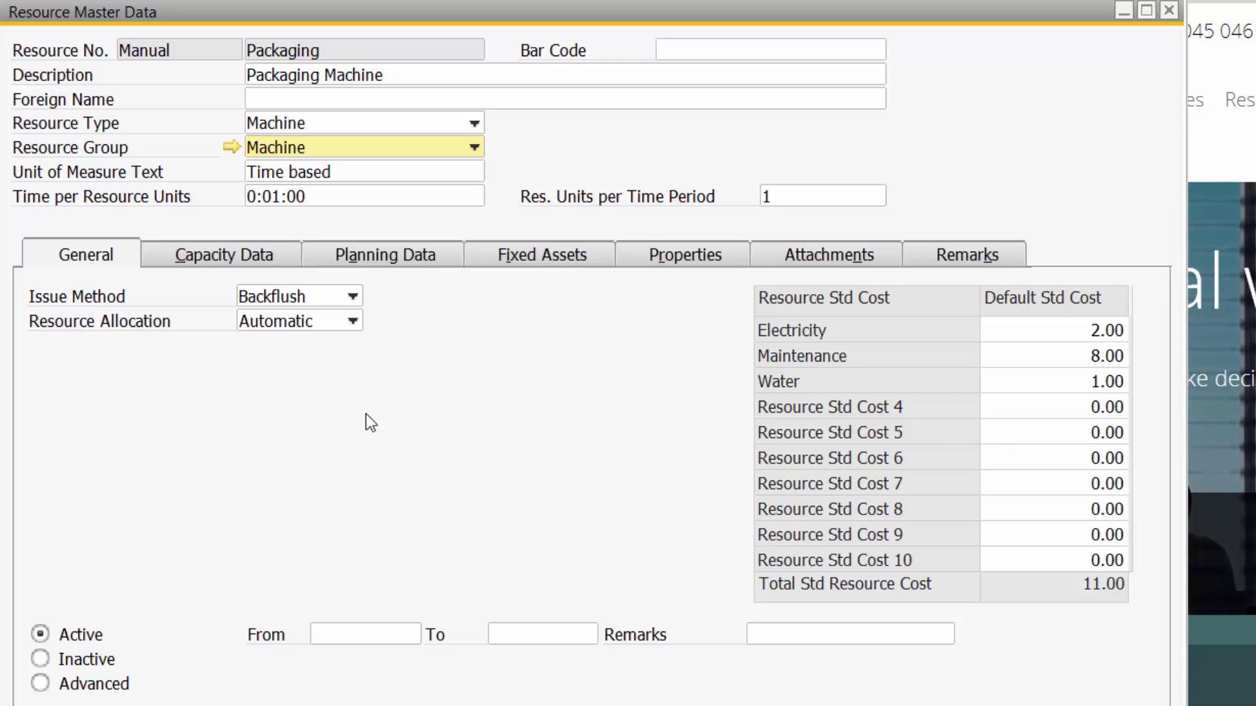
left_click(298, 296)
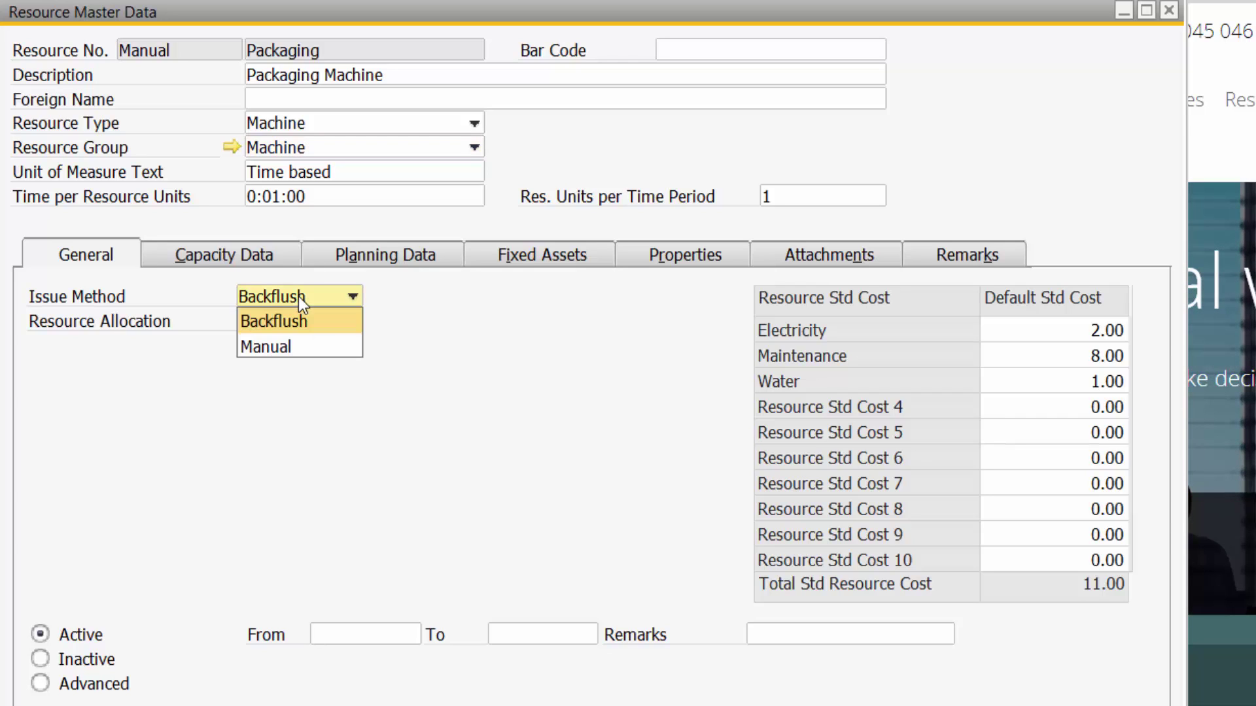
left_click(298, 296)
left_click(300, 324)
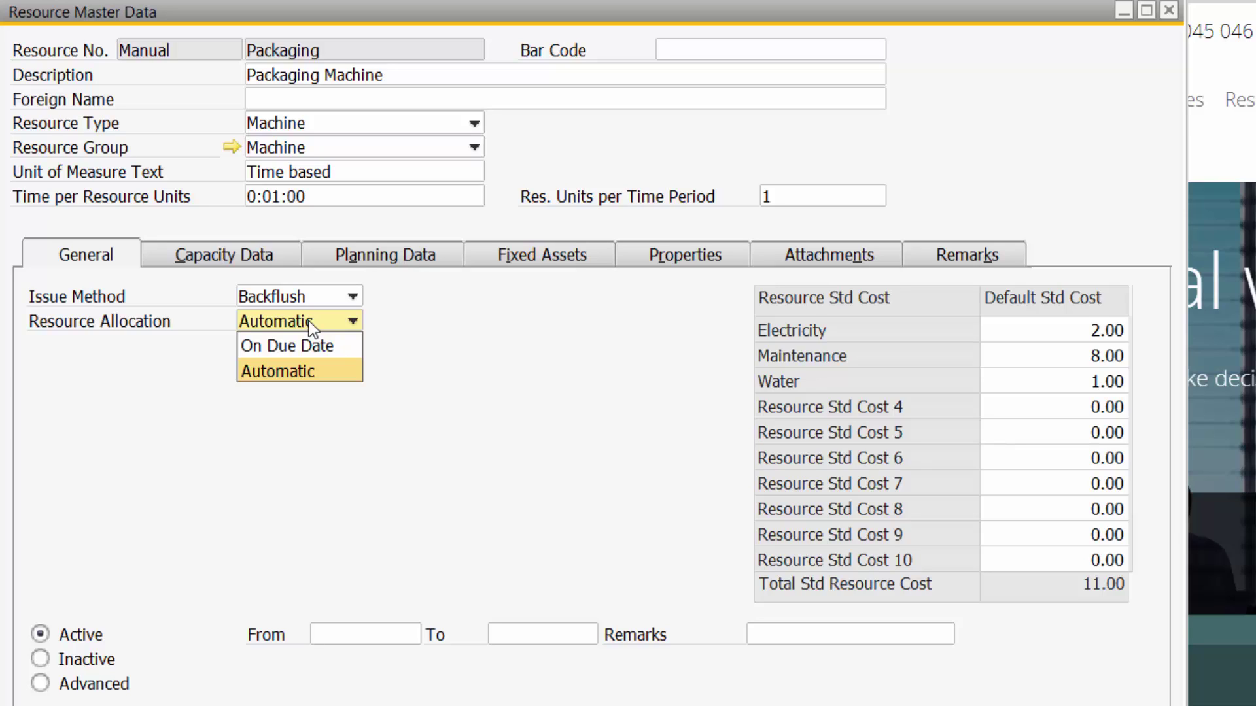
left_click(309, 320)
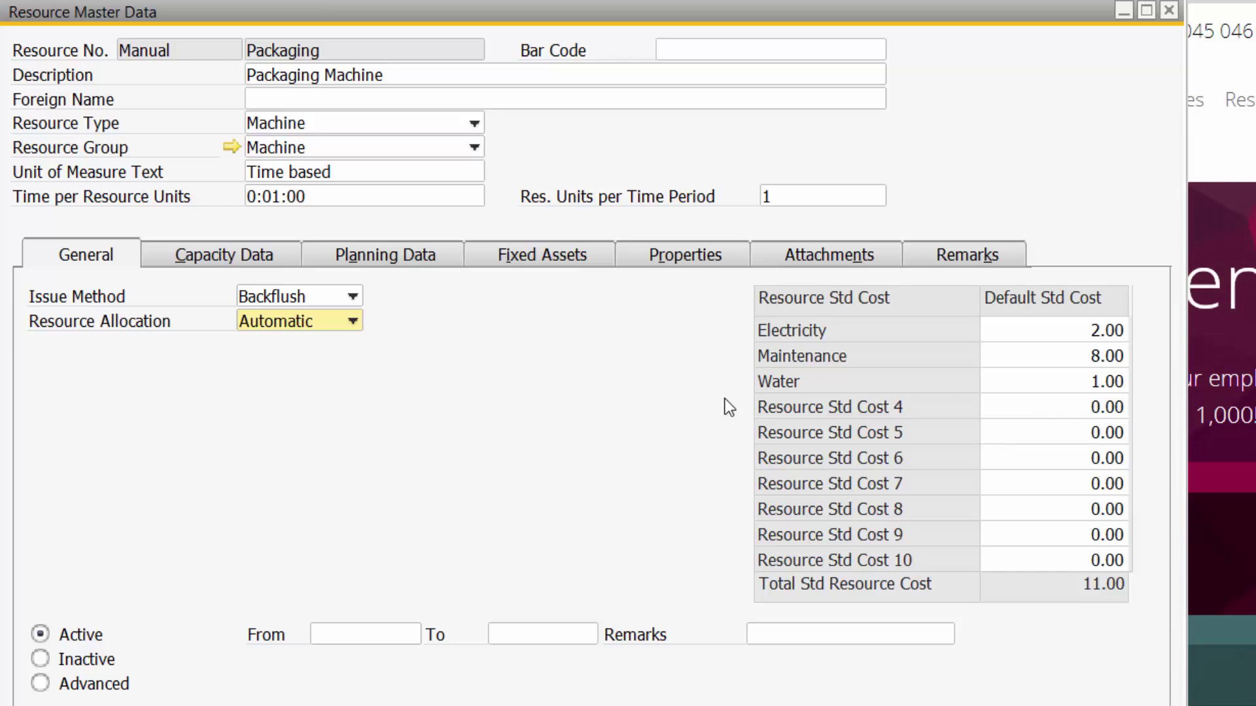
- View the Packaging Machine's daily capacity factors: 16.000 Monday–Thursday, 8.000 Friday
left_click(267, 253)
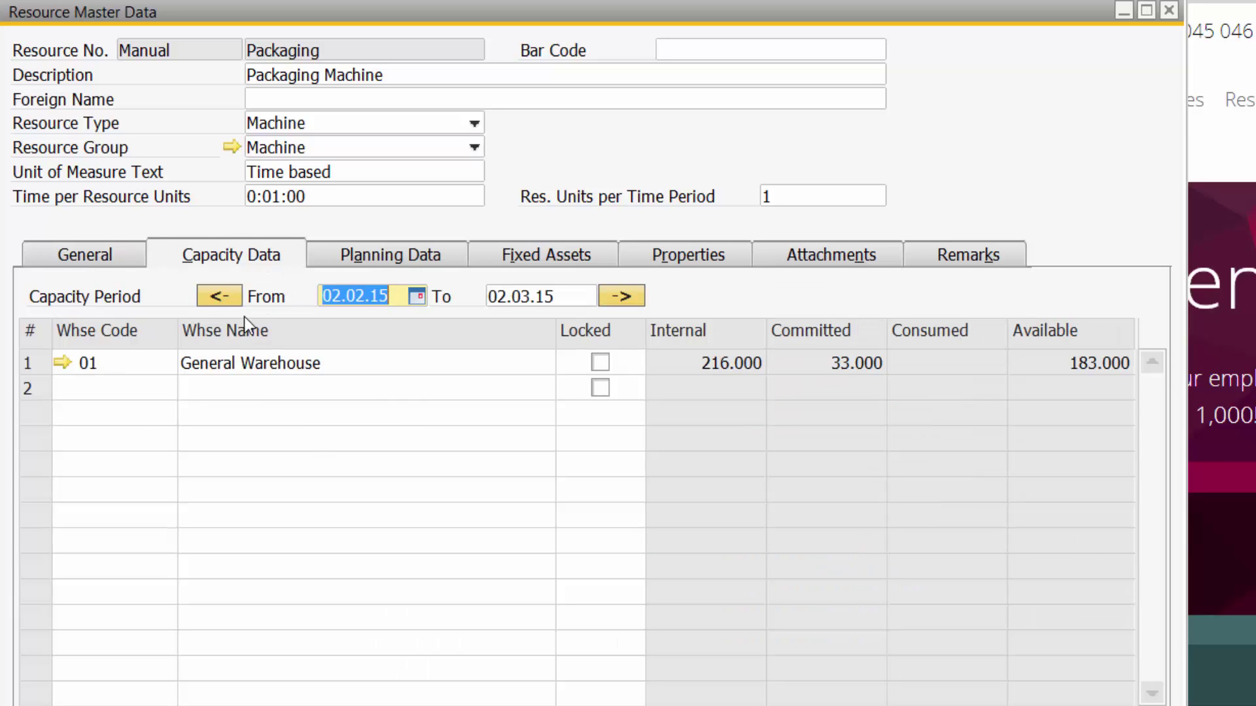
left_click(369, 256)
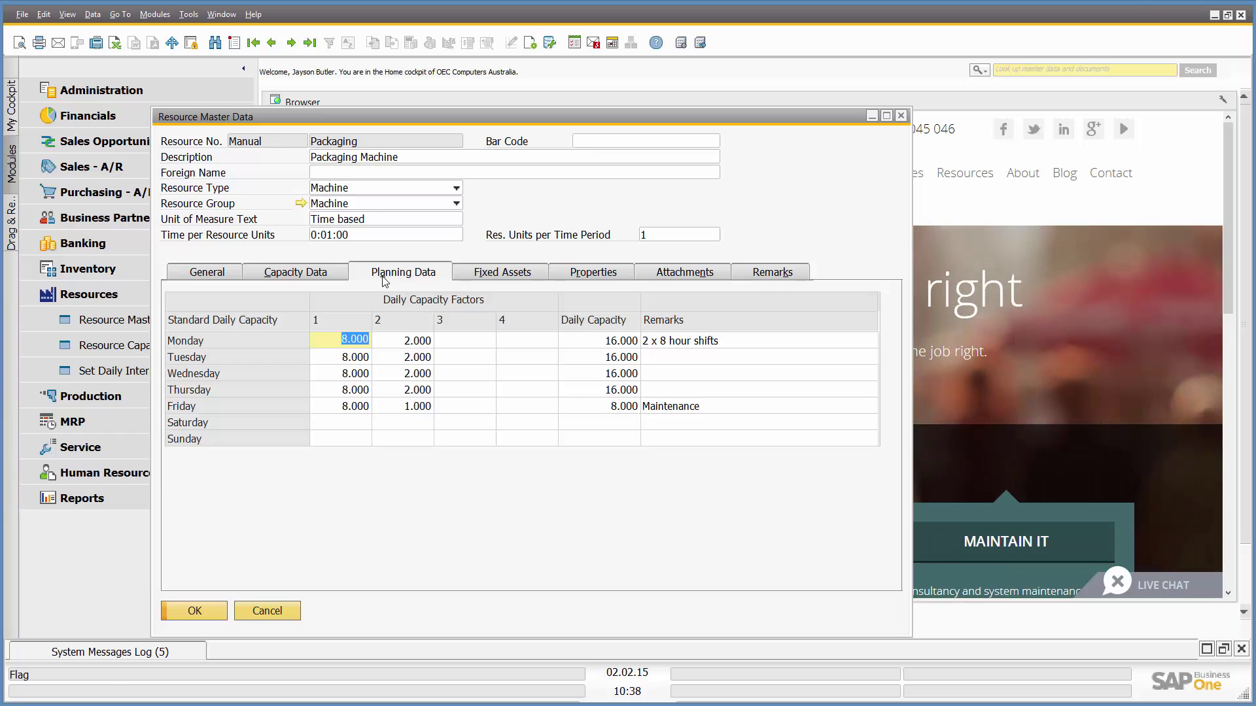
- Close the resource and look up the Racing Bike bill of materials by product number 're'
left_click(208, 612)
left_click(129, 400)
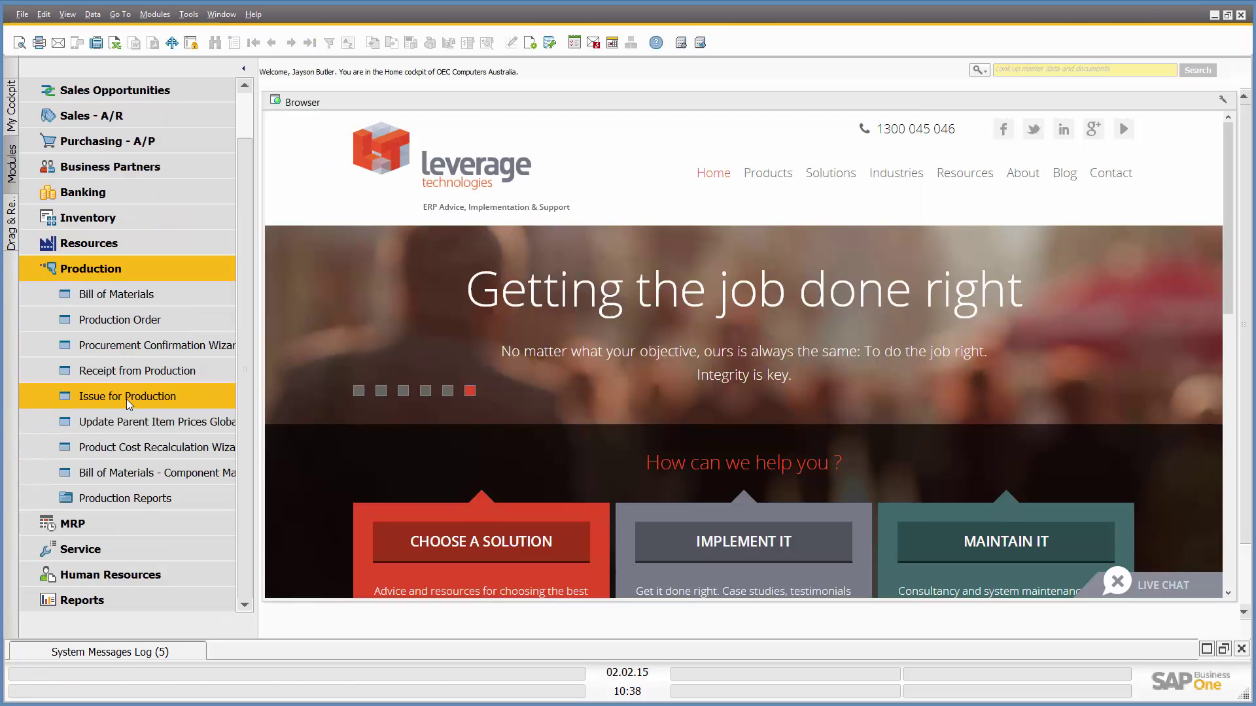
left_click(123, 294)
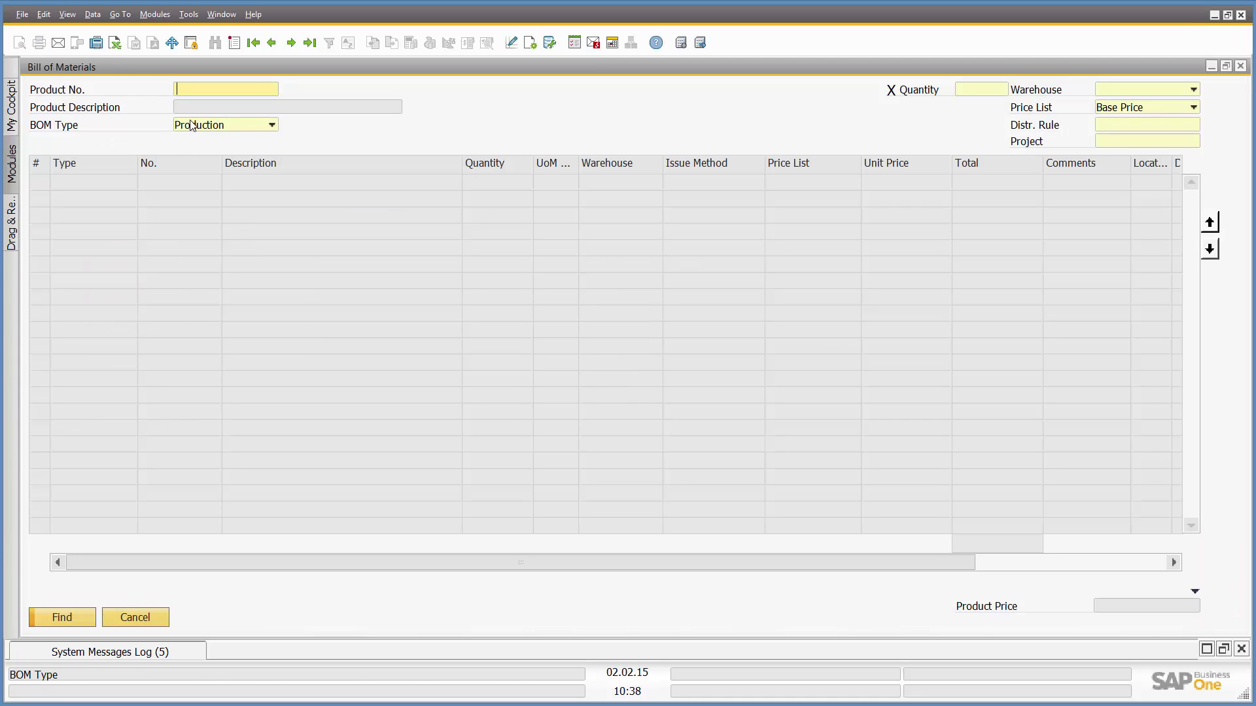
type("re")
key("Return")
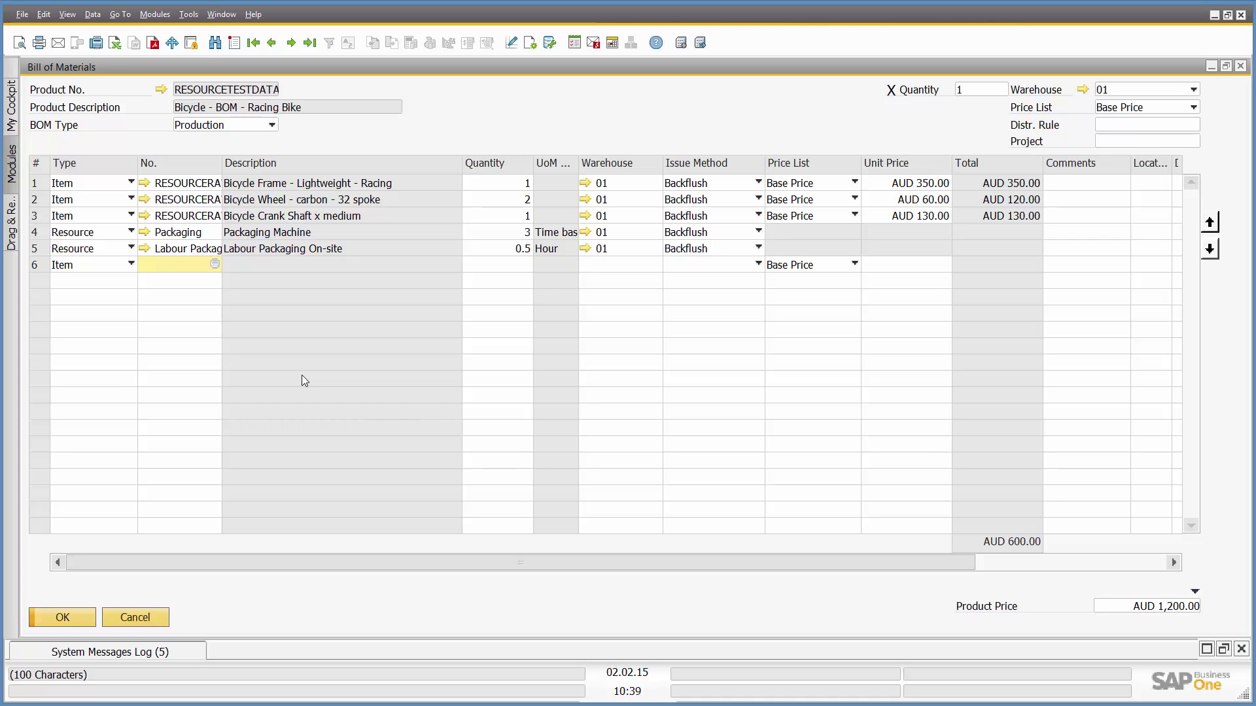
- Open the Resource Capacity report and expand Packaging's Internal, Committed and Consumed rows
left_click(89, 613)
left_click(90, 268)
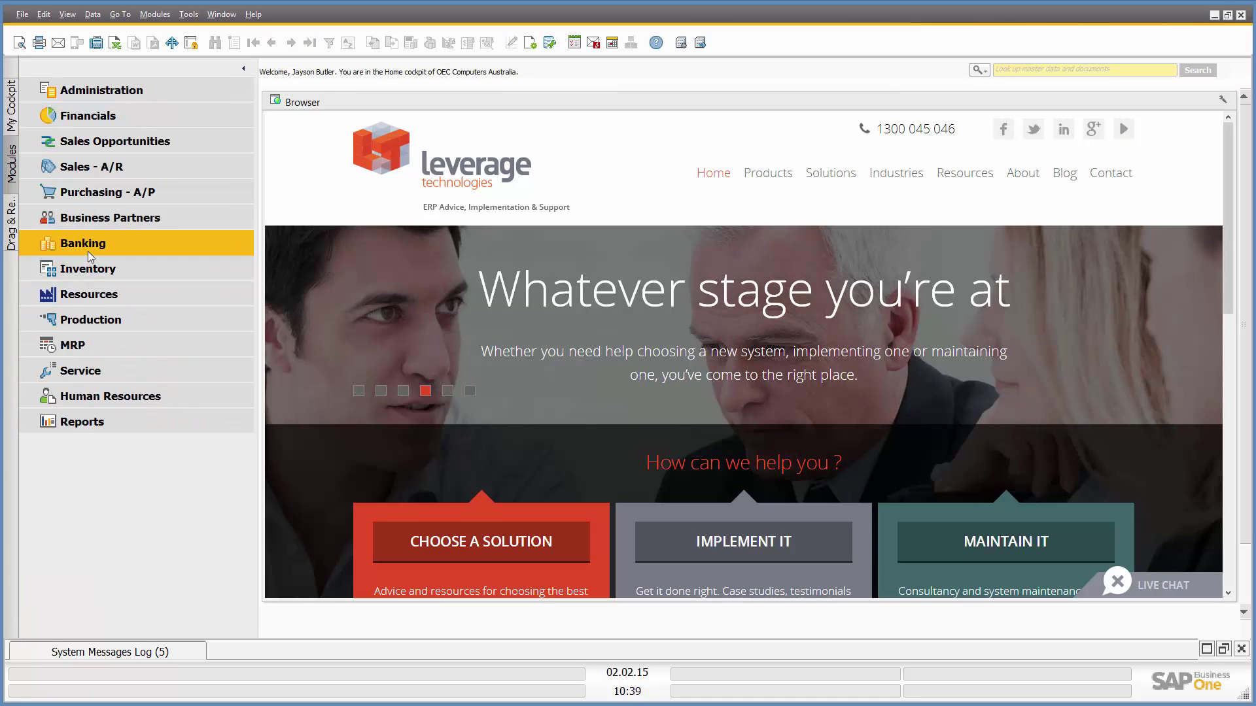
left_click(83, 293)
left_click(114, 345)
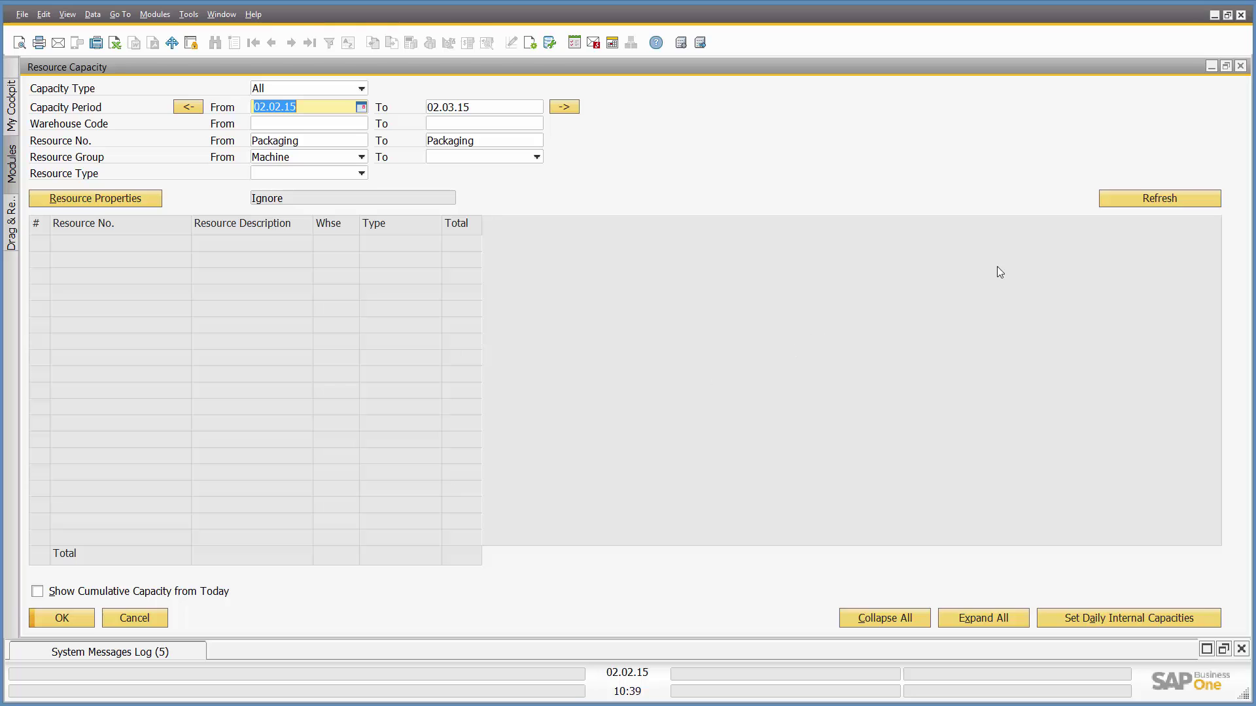
left_click(1128, 198)
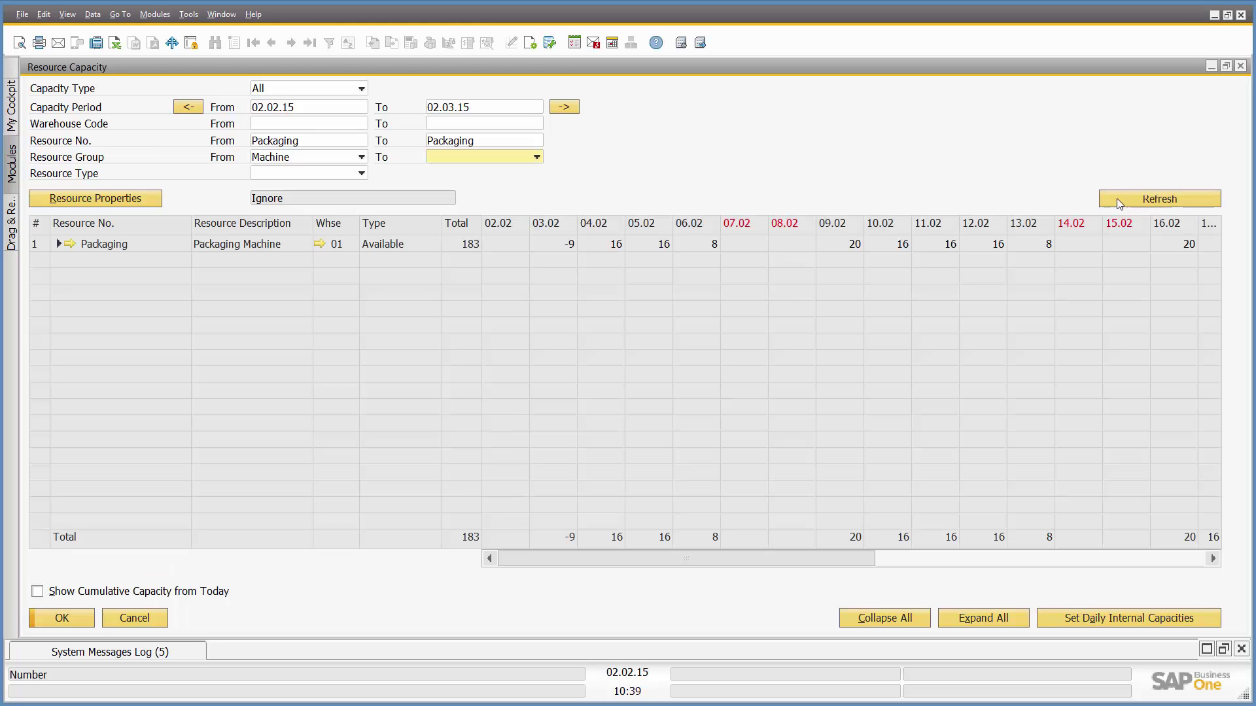
left_click(57, 244)
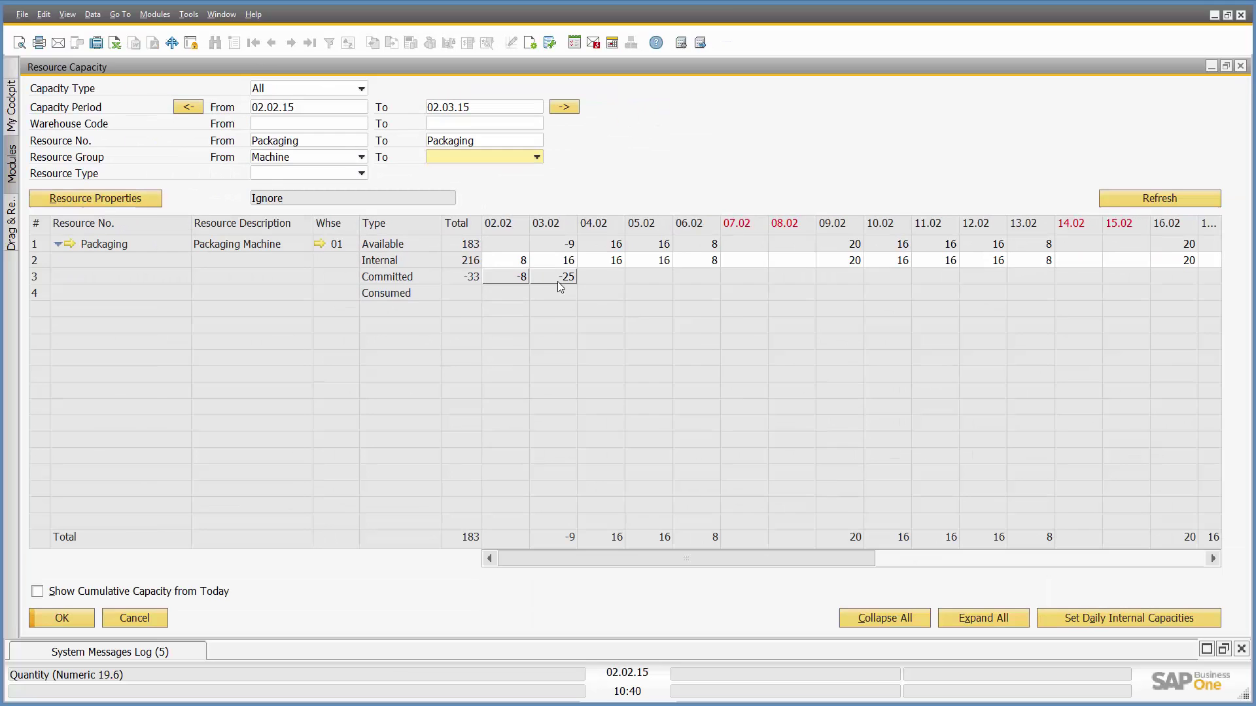
double_click(843, 302)
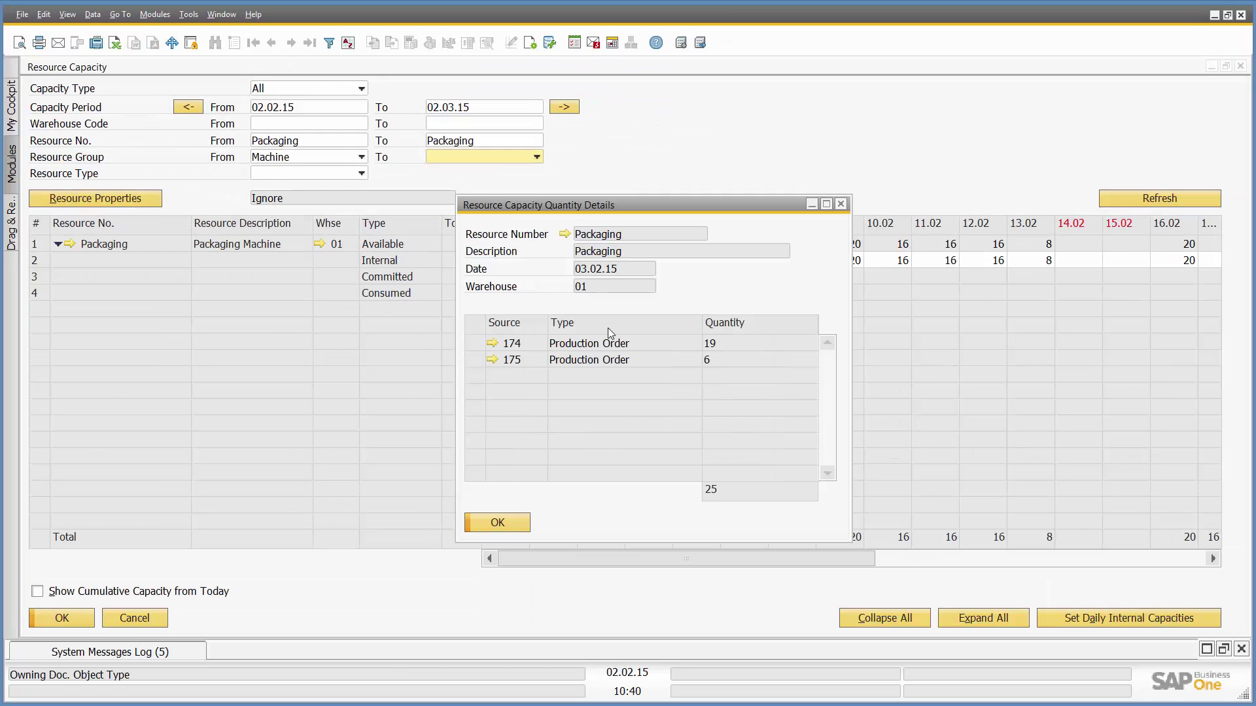
left_click(493, 360)
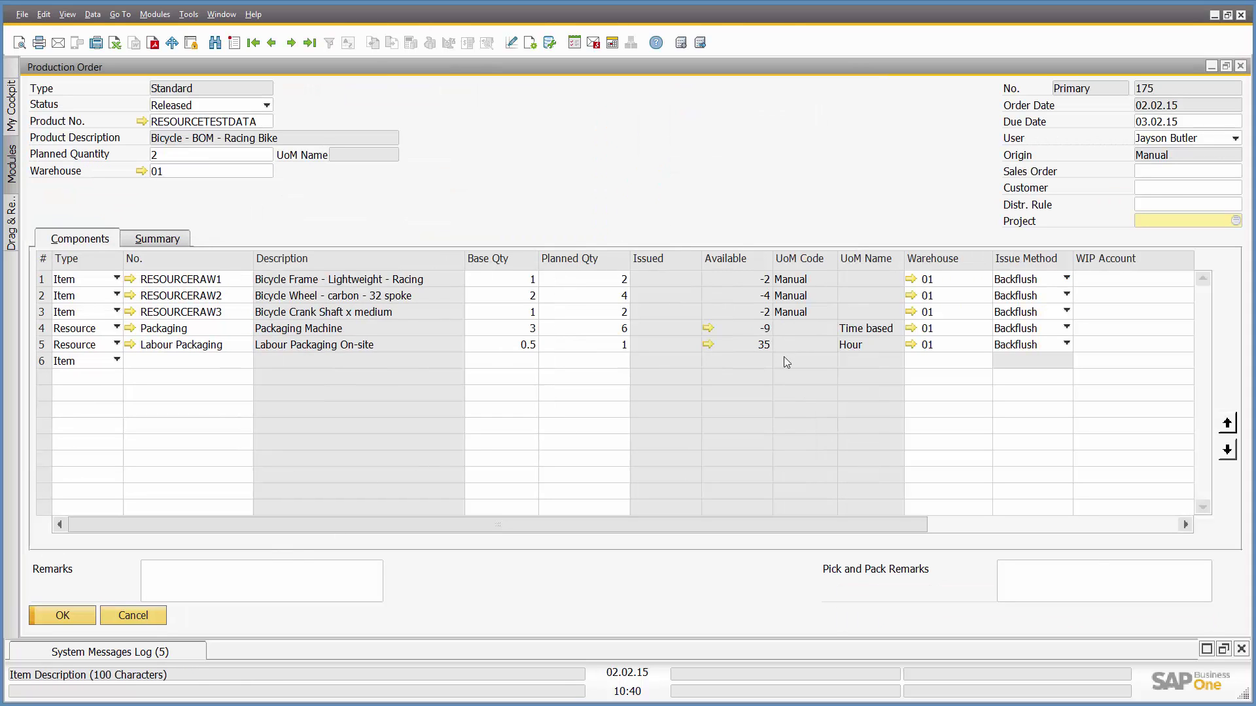
left_click(160, 615)
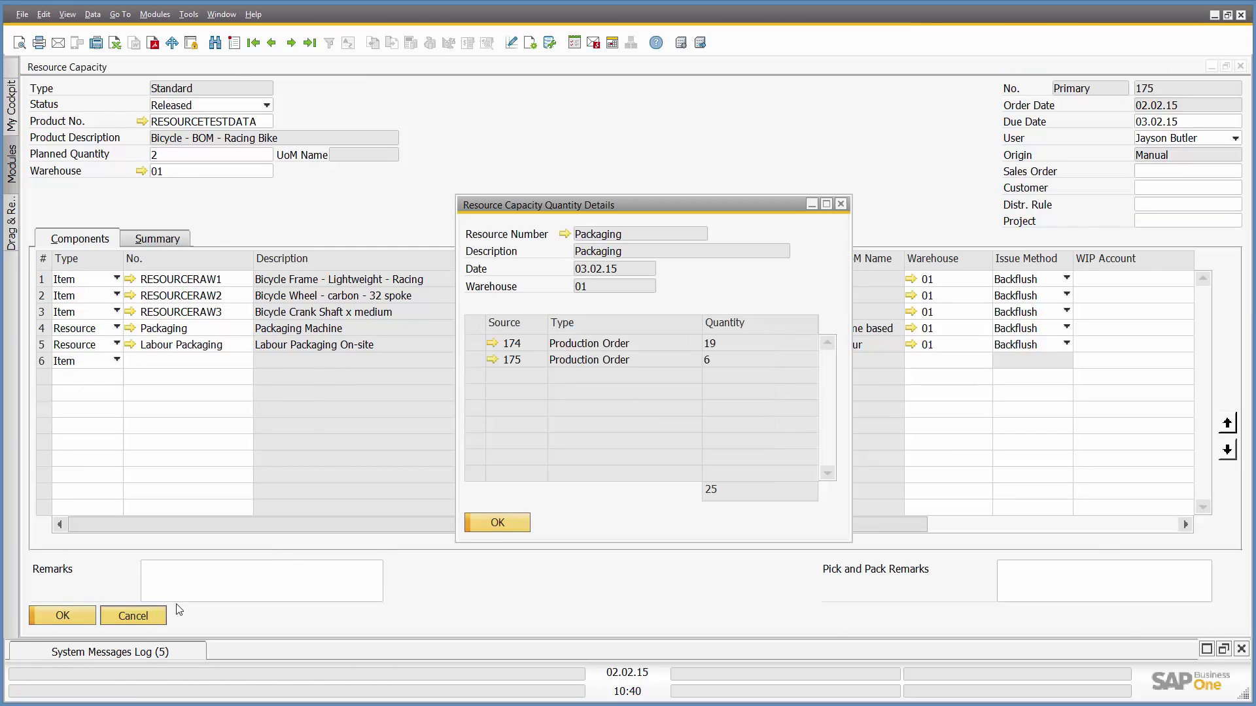
left_click(495, 521)
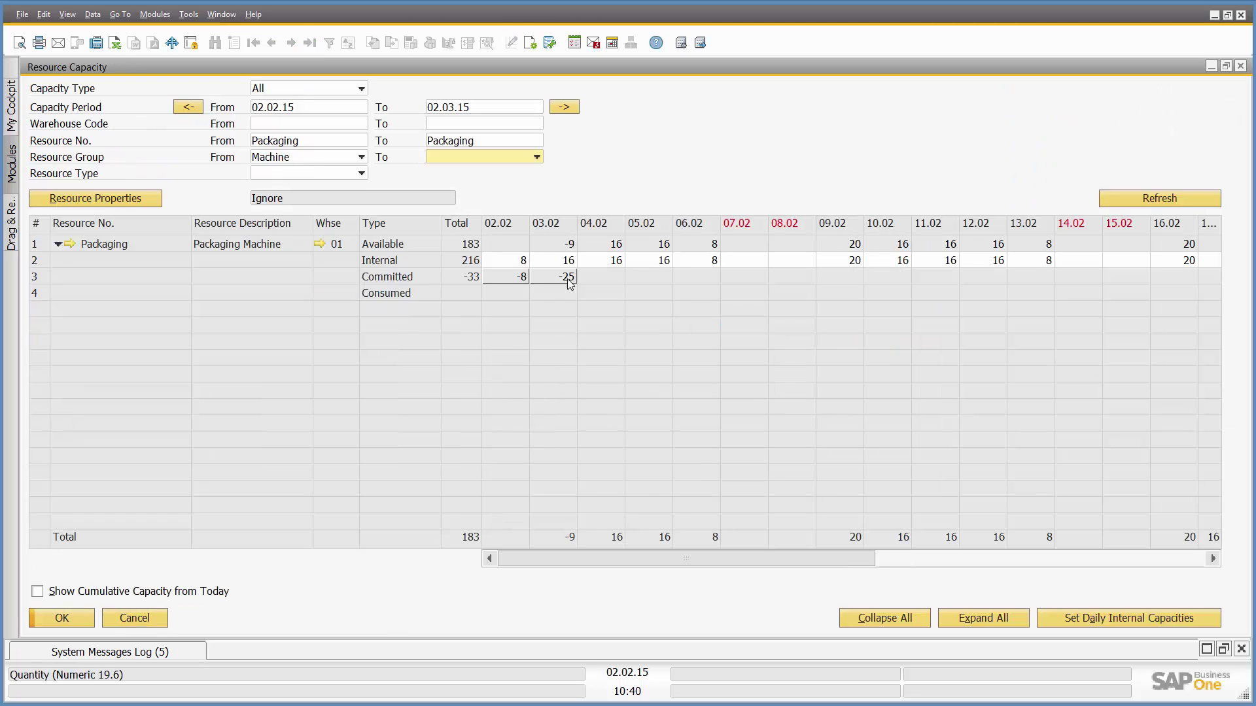
left_click(561, 260)
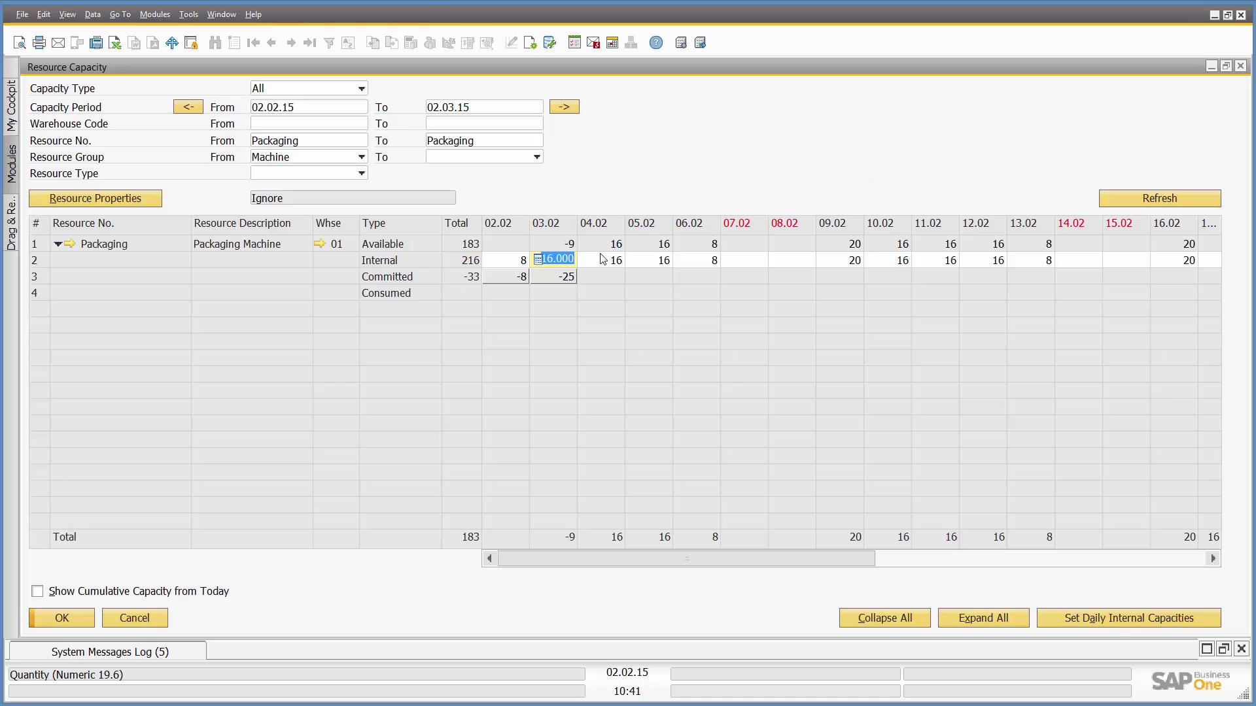
double_click(567, 278)
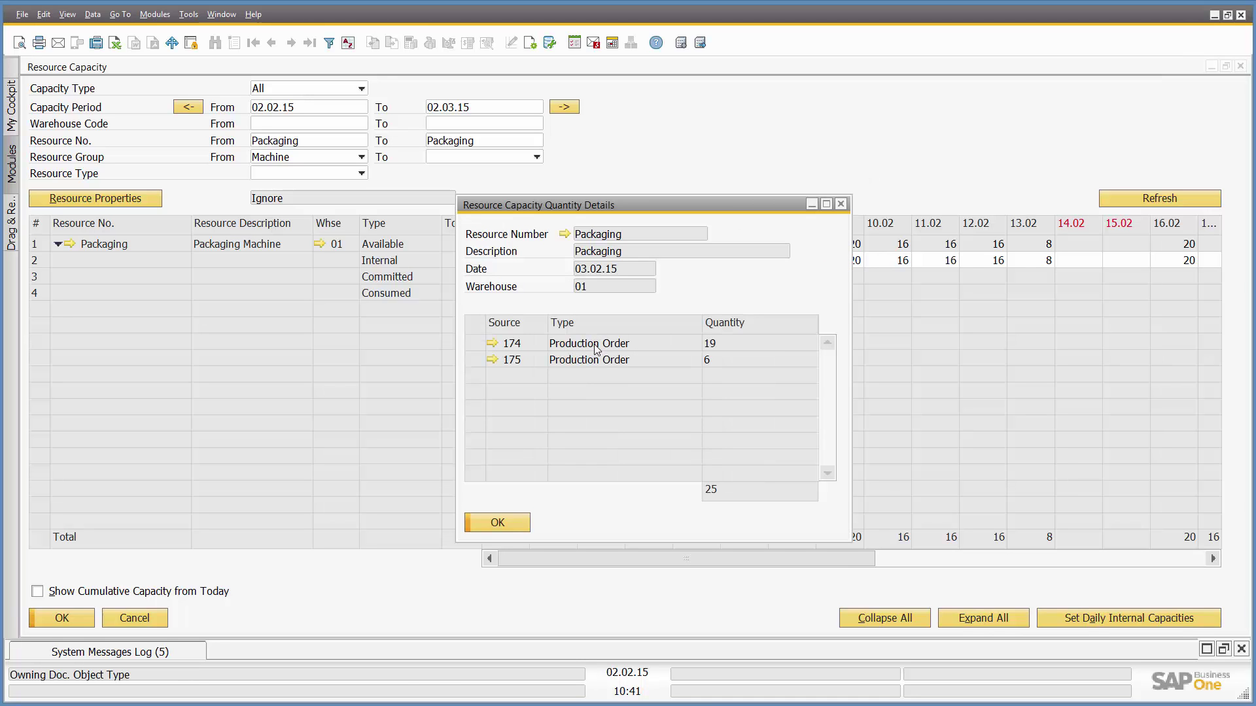
- Change production order 175's due date to 06.02.15 and save the order
left_click(492, 359)
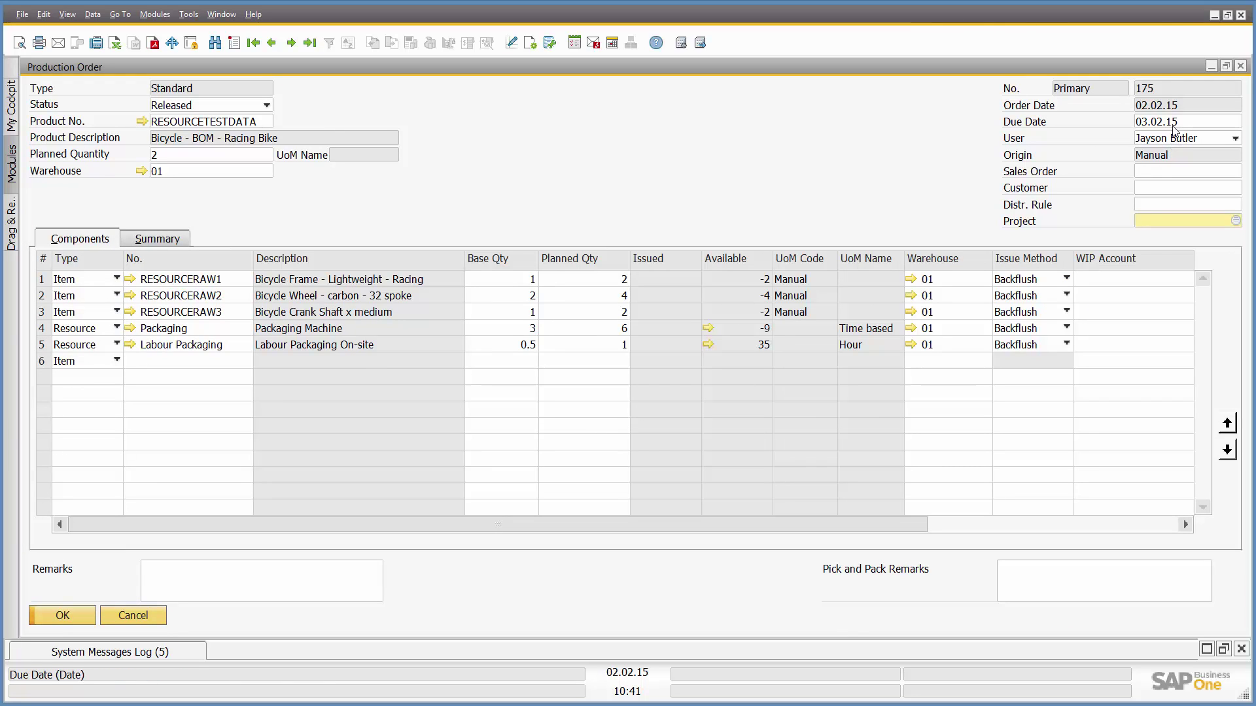
left_click(1204, 126)
left_click(1234, 122)
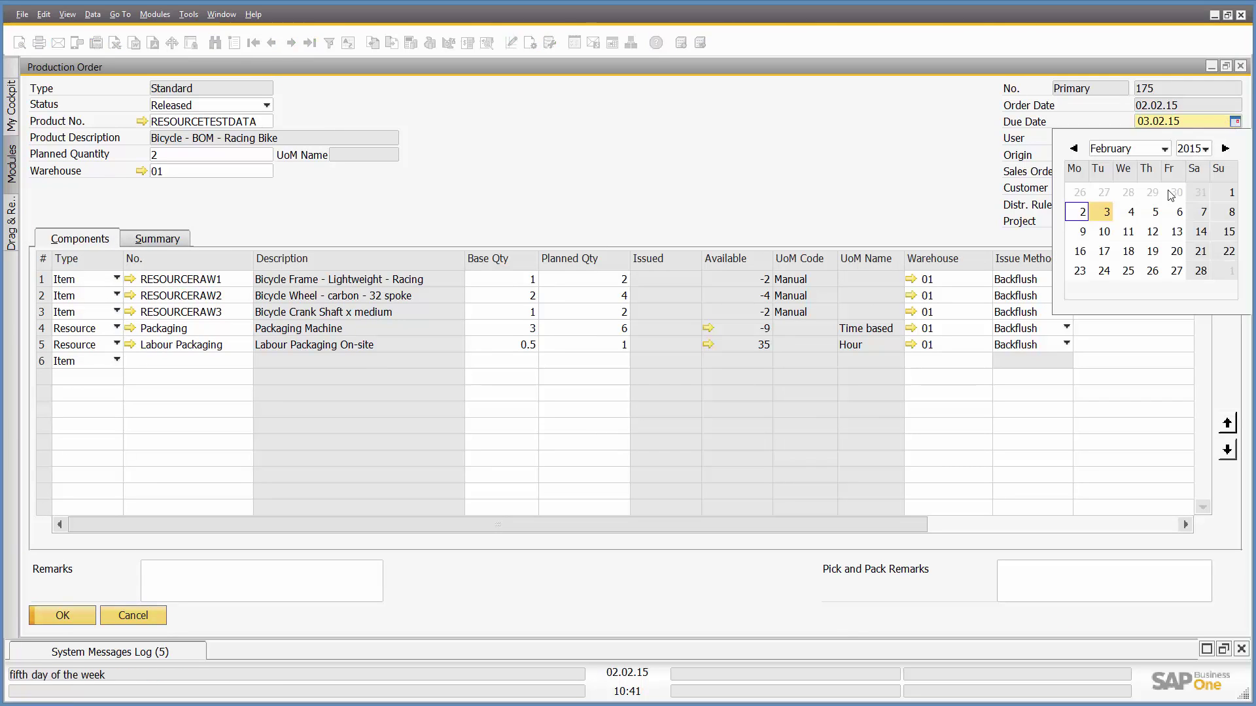
left_click(1178, 212)
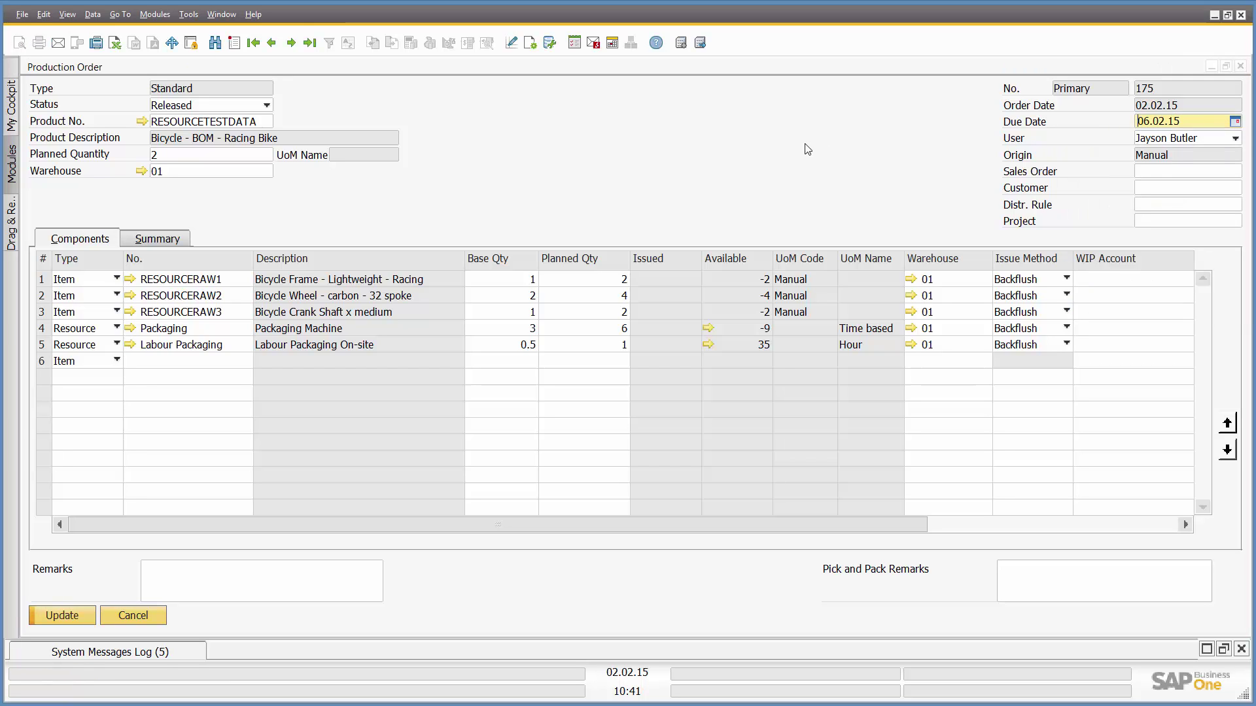
left_click(62, 616)
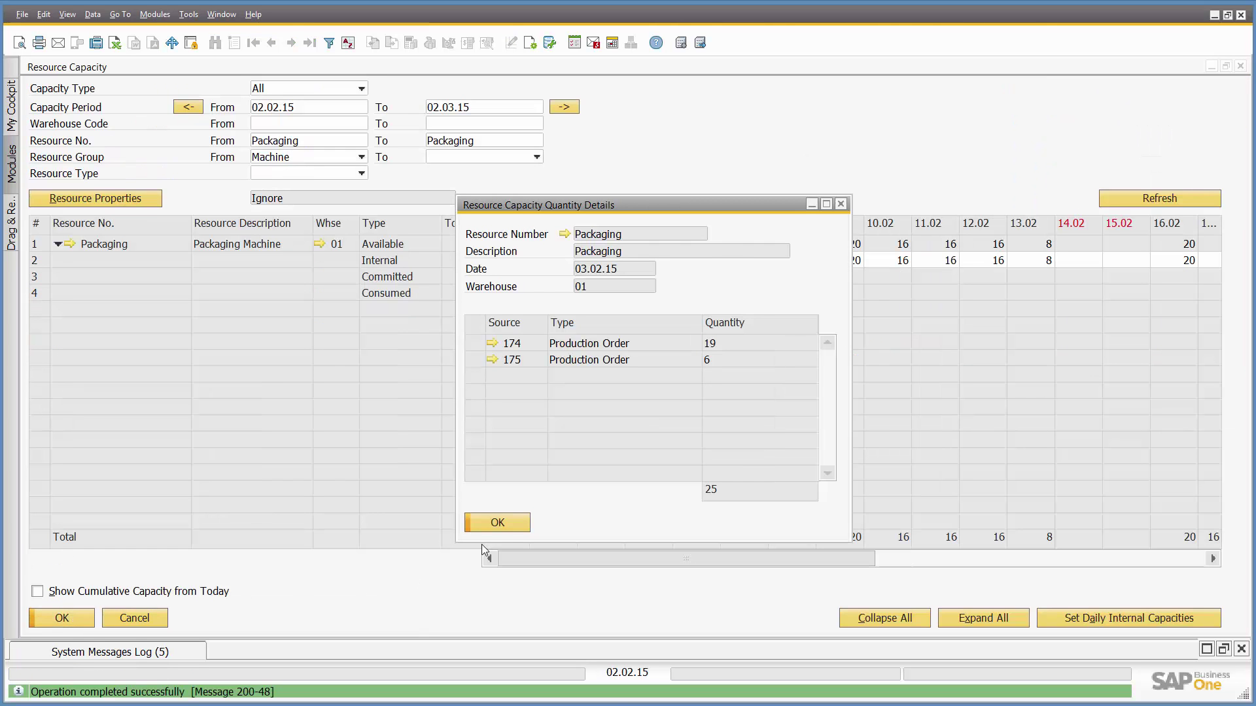
- Refresh Packaging capacity so 03.02 shows -3 available and 06.02 committed -6
left_click(497, 522)
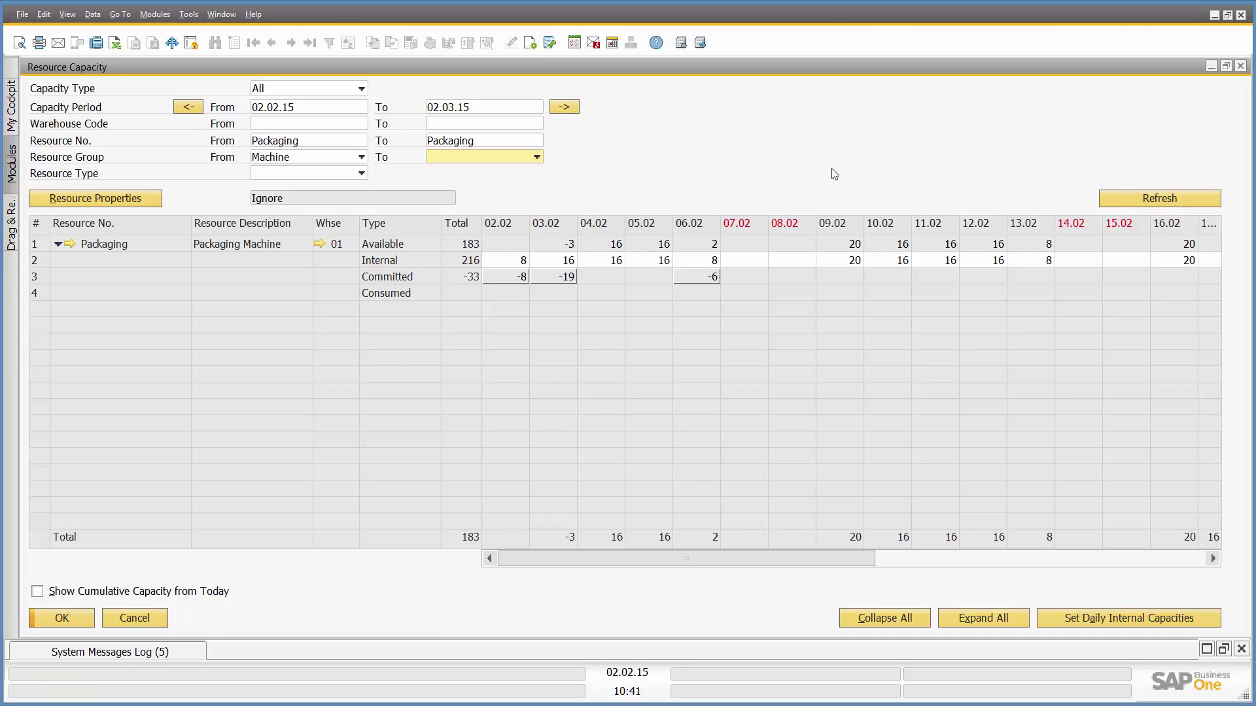
left_click(564, 260)
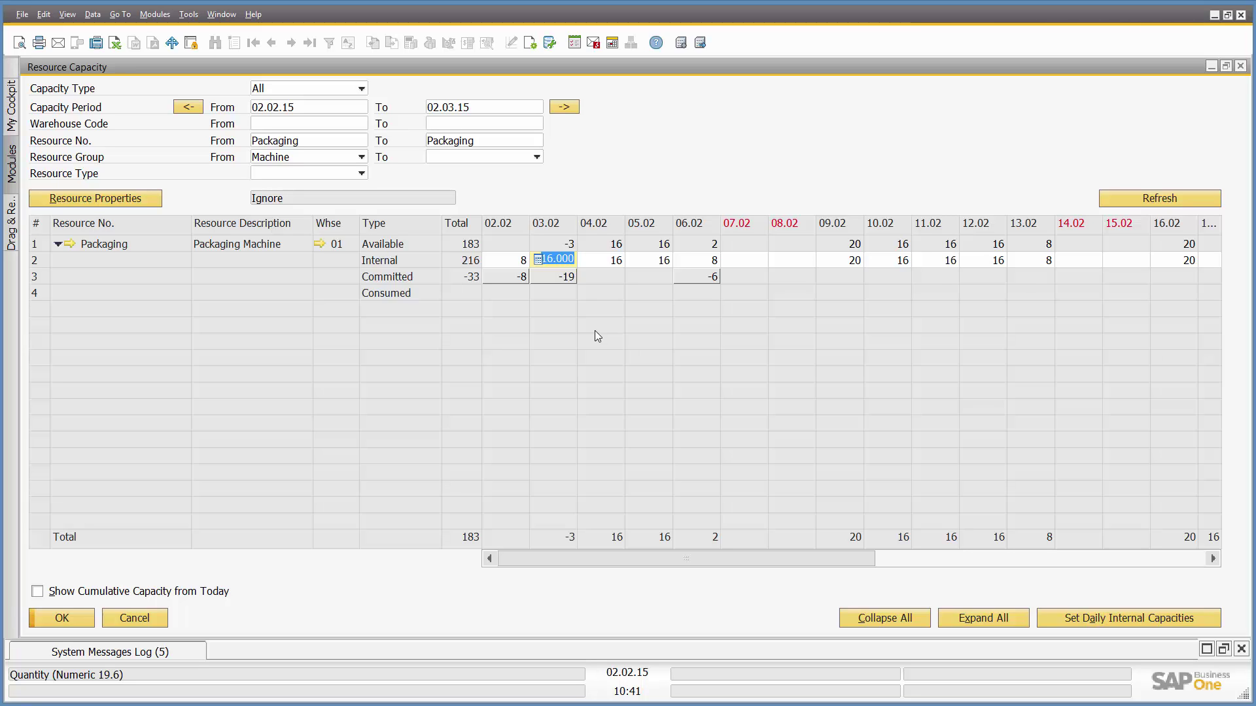
double_click(692, 277)
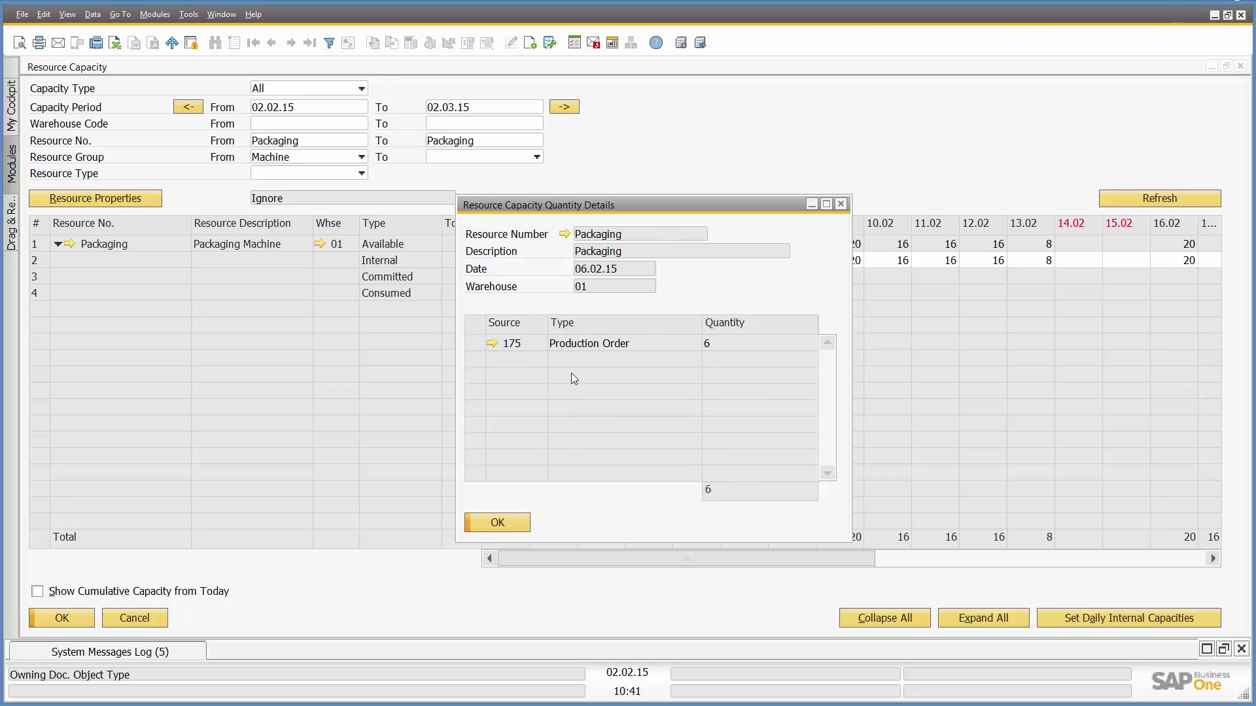
left_click(513, 522)
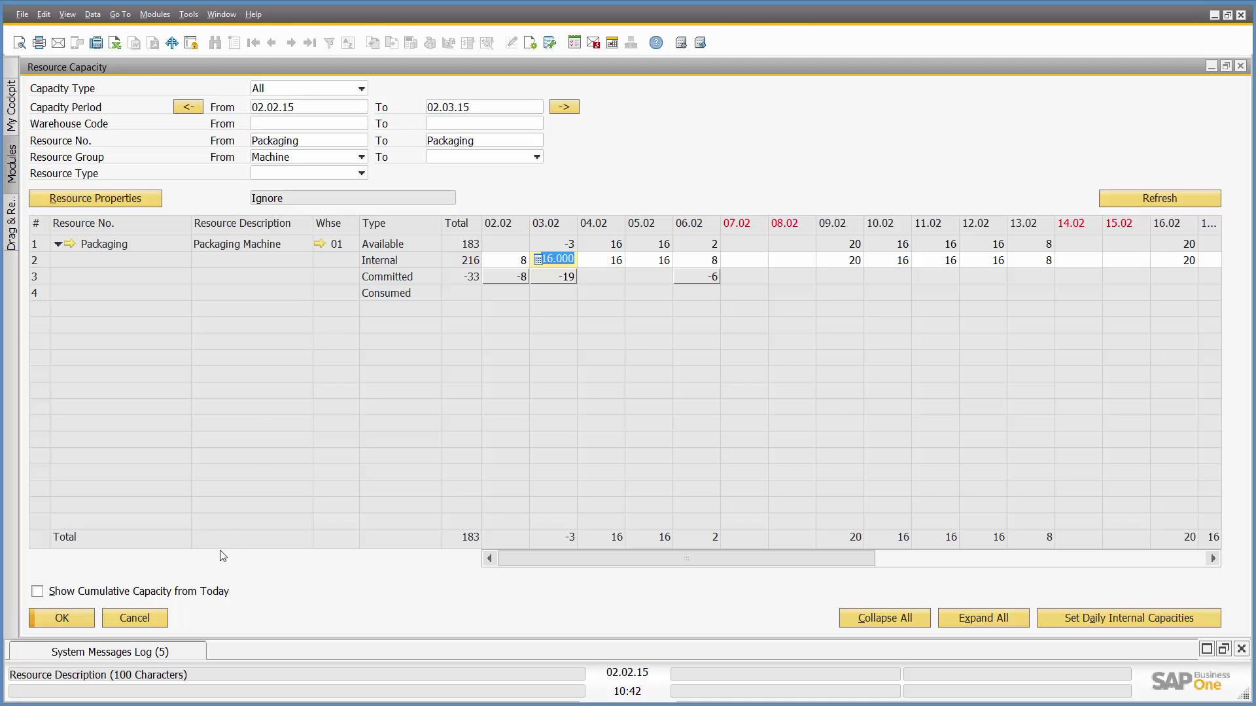
- Cancel out of the Resource Capacity report to return to the main screen
left_click(152, 618)
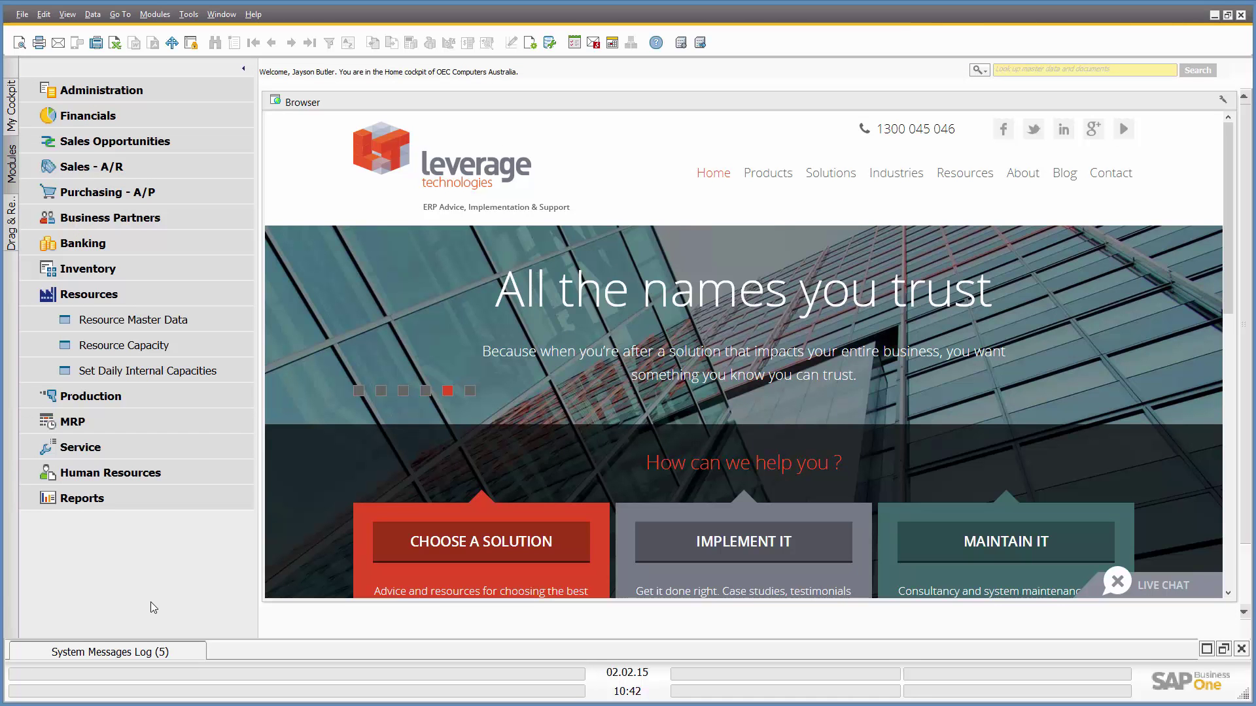